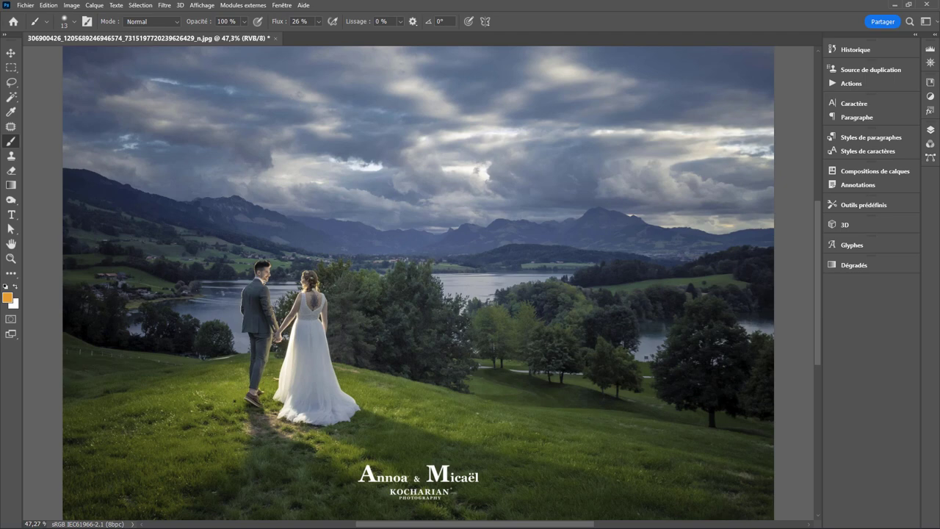
pyautogui.scroll(10, 246, 412)
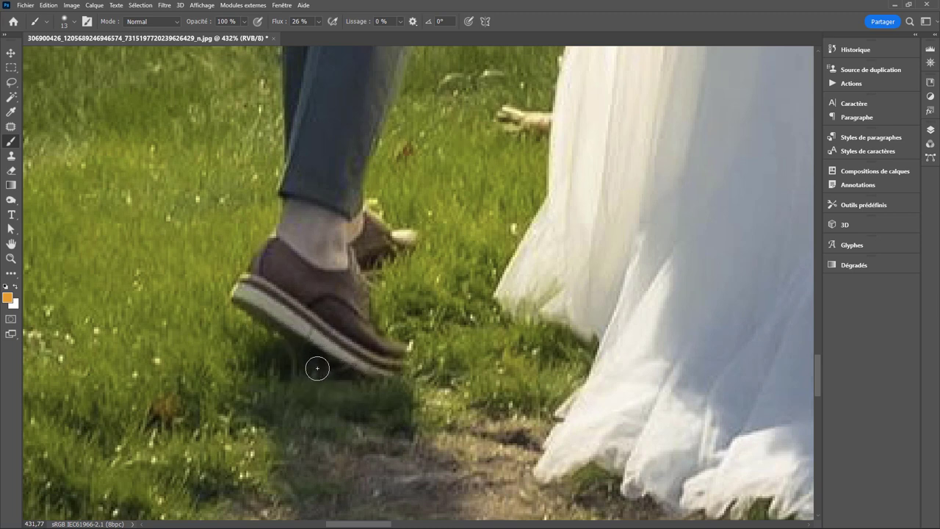
pyautogui.moveTo(529, 336); pyautogui.dragTo(329, 197)
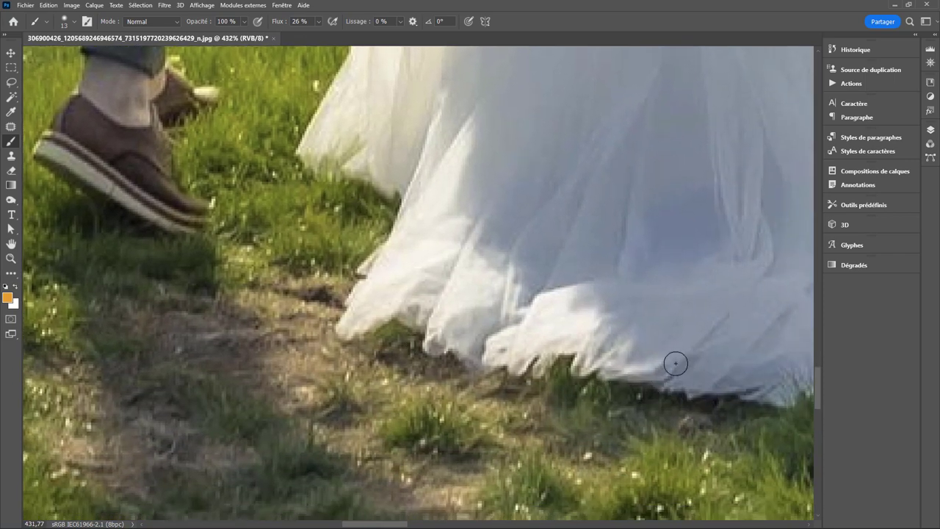
pyautogui.scroll(-3, 524, 355)
pyautogui.scroll(-3, 515, 353)
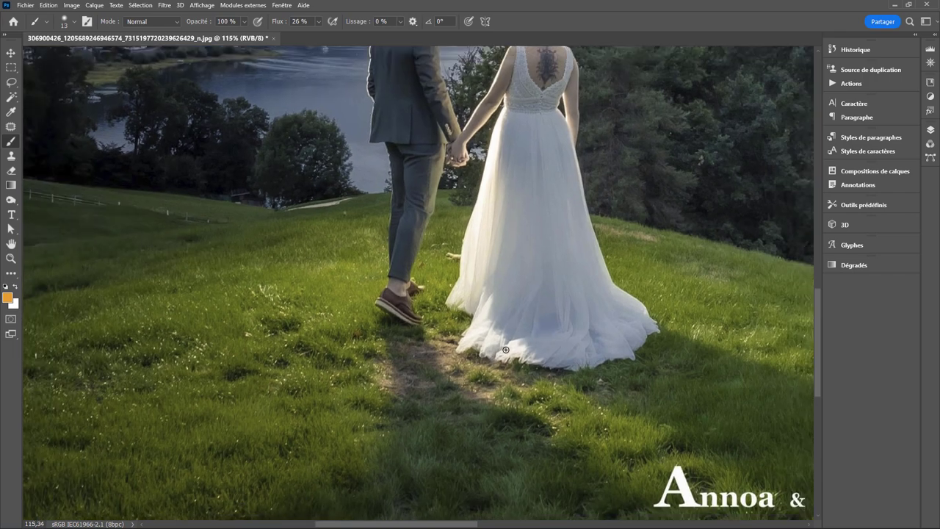
pyautogui.scroll(-2, 505, 350)
pyautogui.scroll(-2, 514, 341)
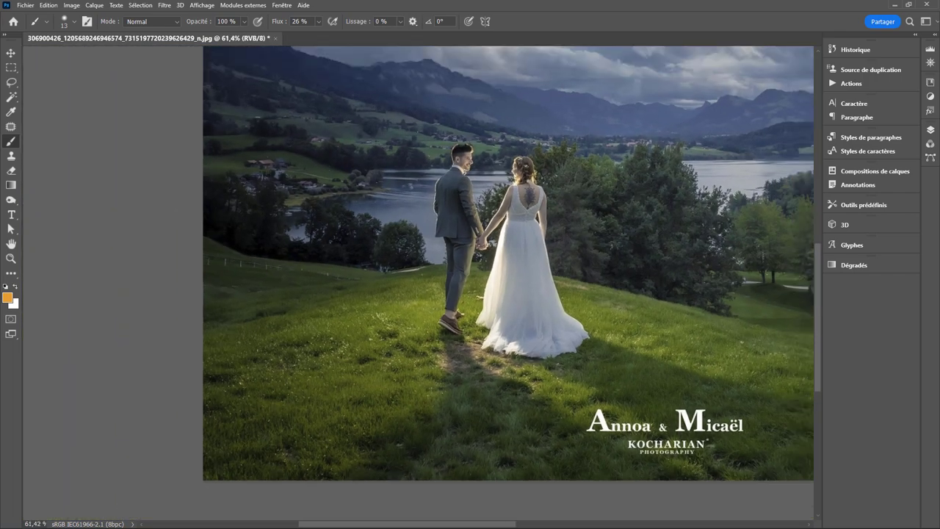
pyautogui.scroll(3, 505, 349)
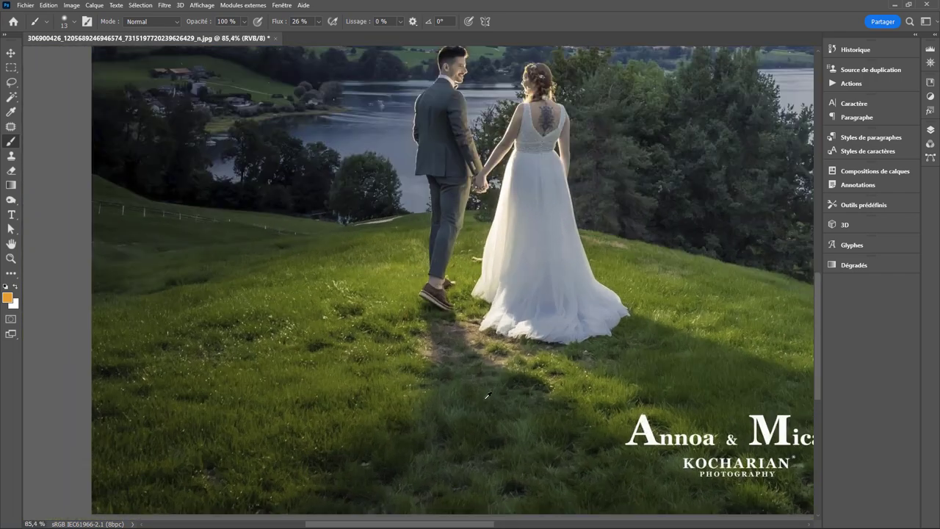
pyautogui.scroll(4, 462, 294)
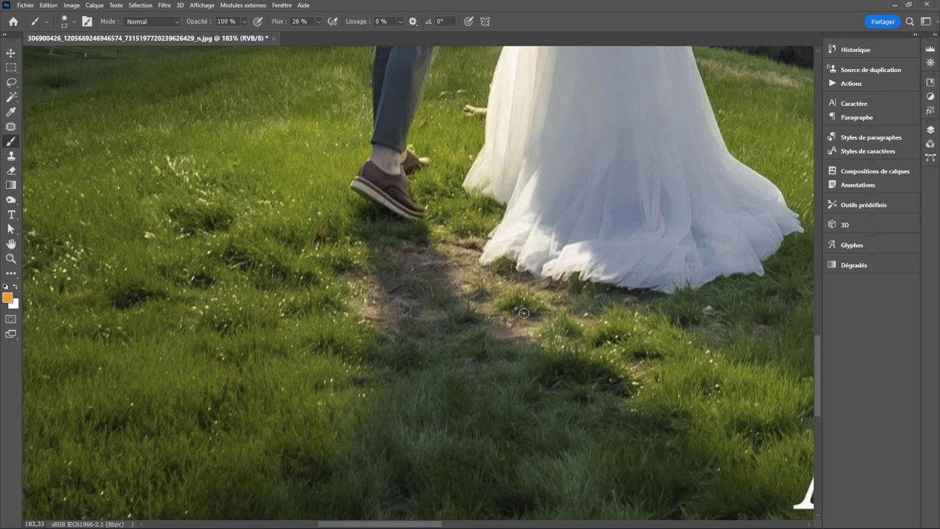
pyautogui.scroll(-5, 523, 313)
pyautogui.scroll(-3, 526, 306)
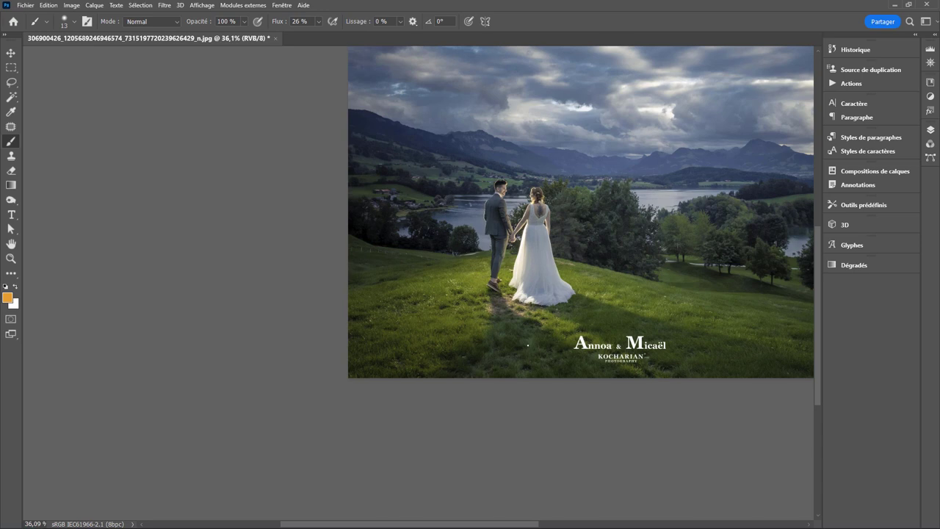
pyautogui.scroll(3, 528, 345)
pyautogui.scroll(3, 507, 316)
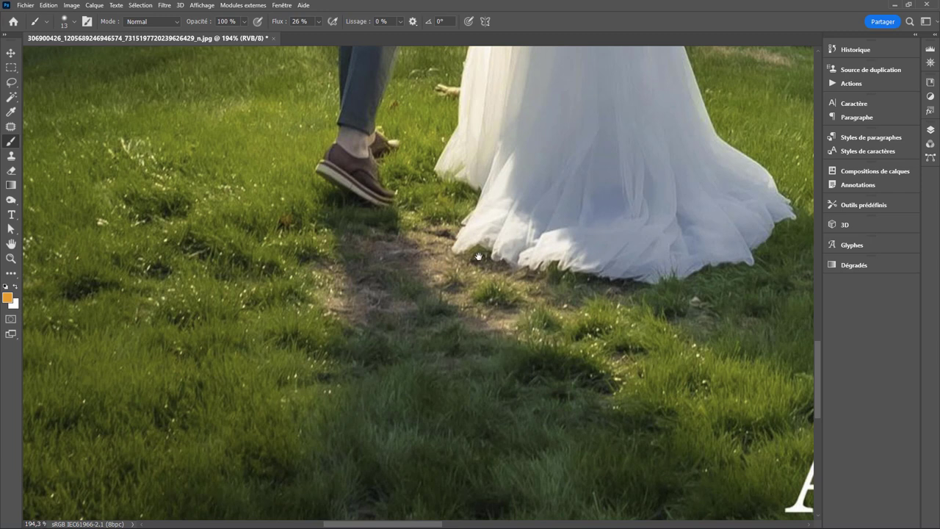
pyautogui.scroll(5, 479, 256)
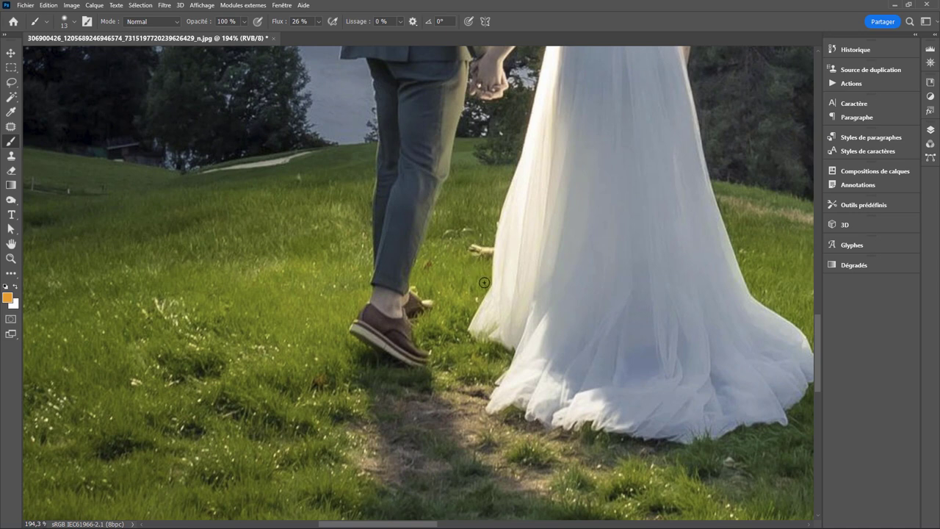
pyautogui.scroll(-5, 464, 293)
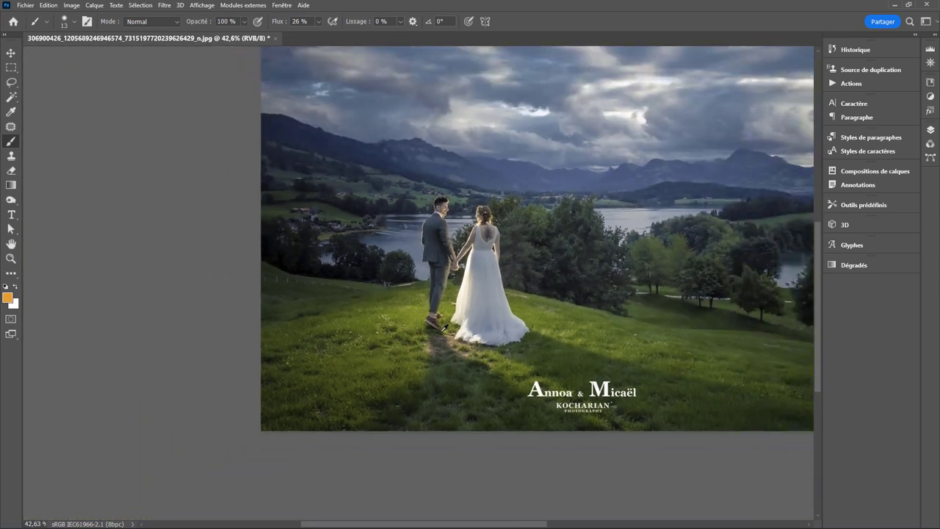
pyautogui.scroll(-1, 452, 324)
pyautogui.scroll(-1, 461, 327)
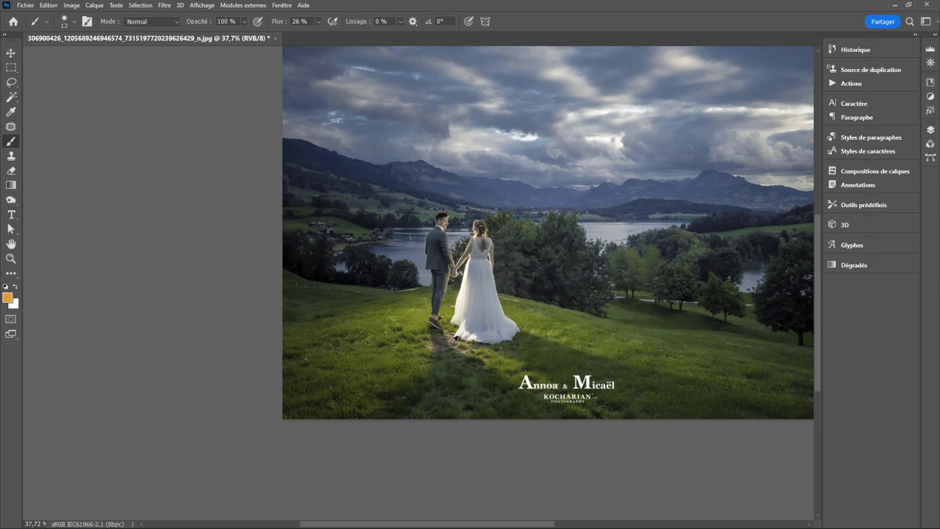
pyautogui.scroll(1, 454, 340)
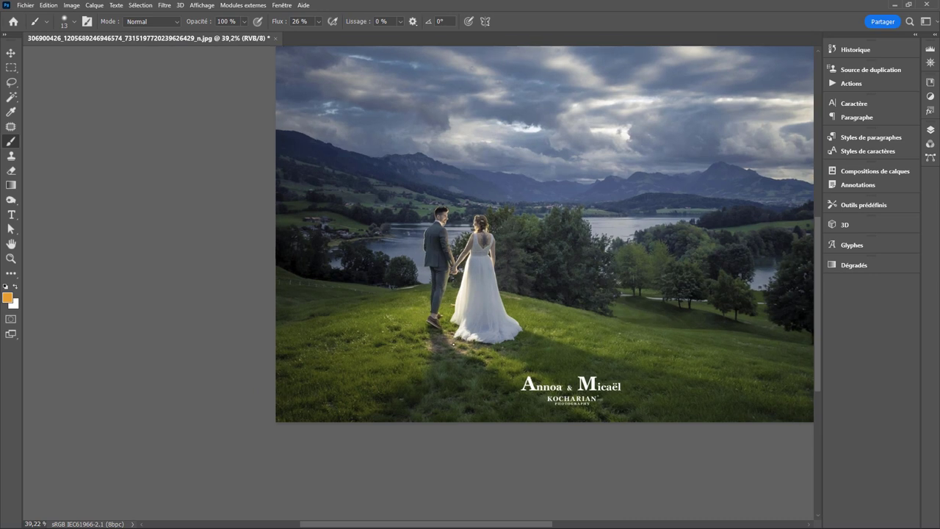
pyautogui.scroll(6, 453, 341)
pyautogui.scroll(3, 451, 368)
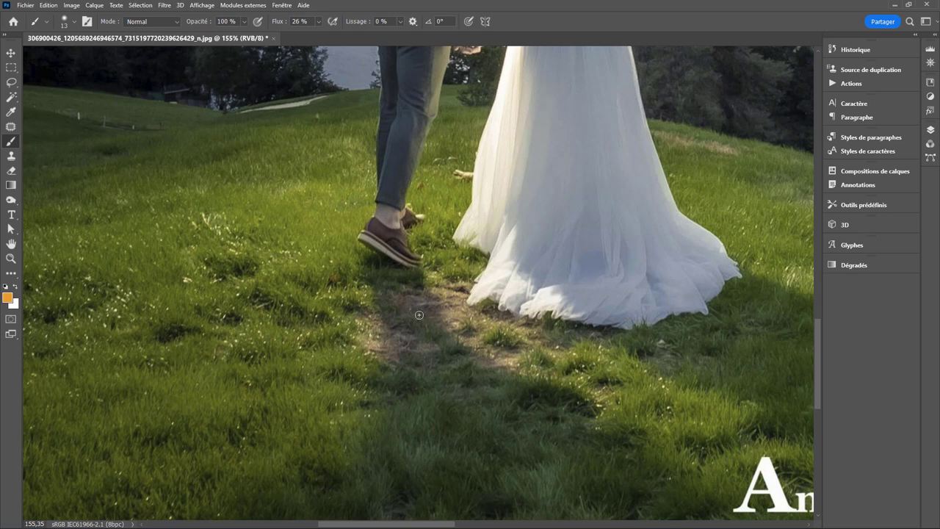
pyautogui.scroll(-3, 457, 298)
pyautogui.scroll(-2, 463, 301)
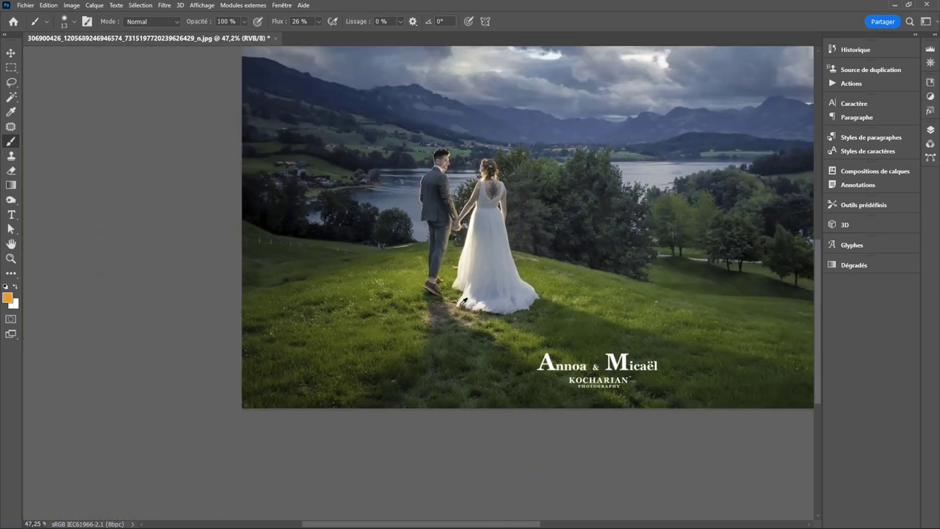
pyautogui.scroll(-1, 463, 302)
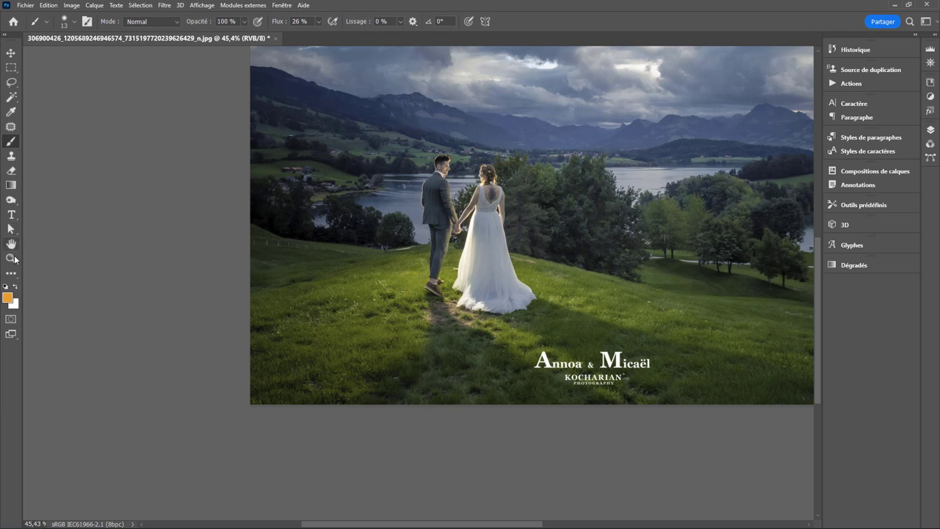
# - Draw two thin guide lines, Ligne 1 and Ligne 2, angling across the groom's legs from the couple's feet
pyautogui.press('u')
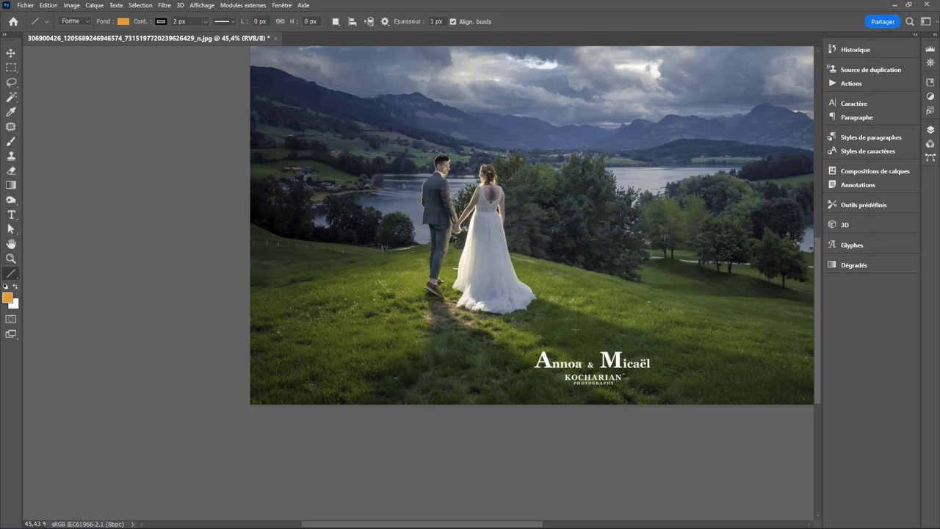
pyautogui.moveTo(623, 326); pyautogui.dragTo(420, 258)
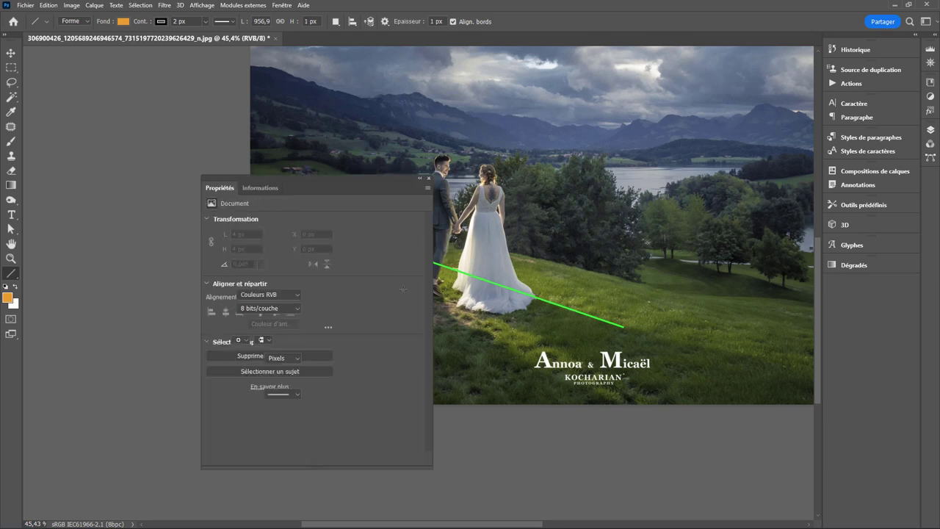
pyautogui.click(428, 177)
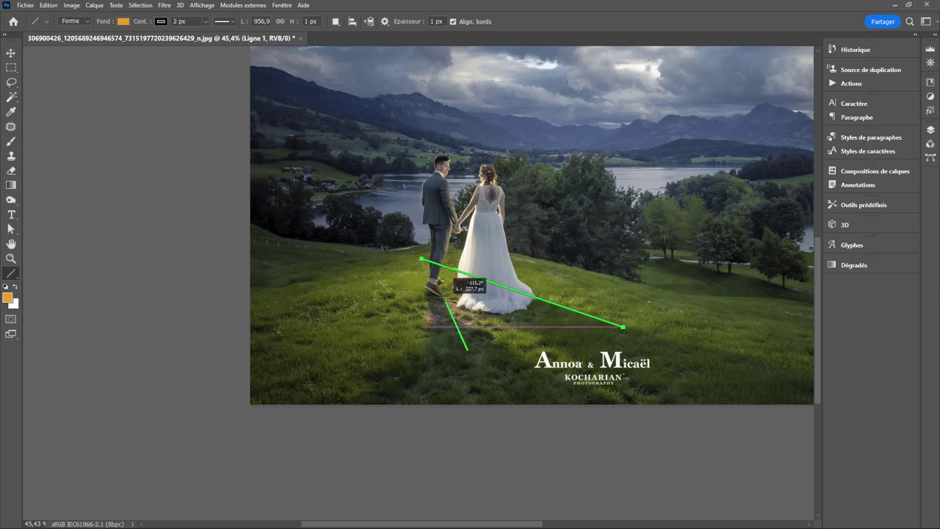
pyautogui.moveTo(467, 351); pyautogui.dragTo(424, 245)
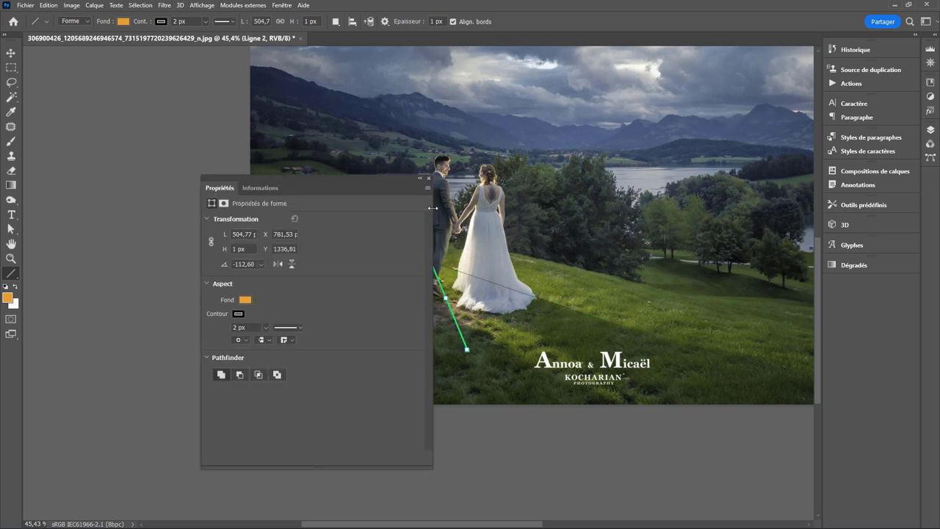
pyautogui.click(430, 178)
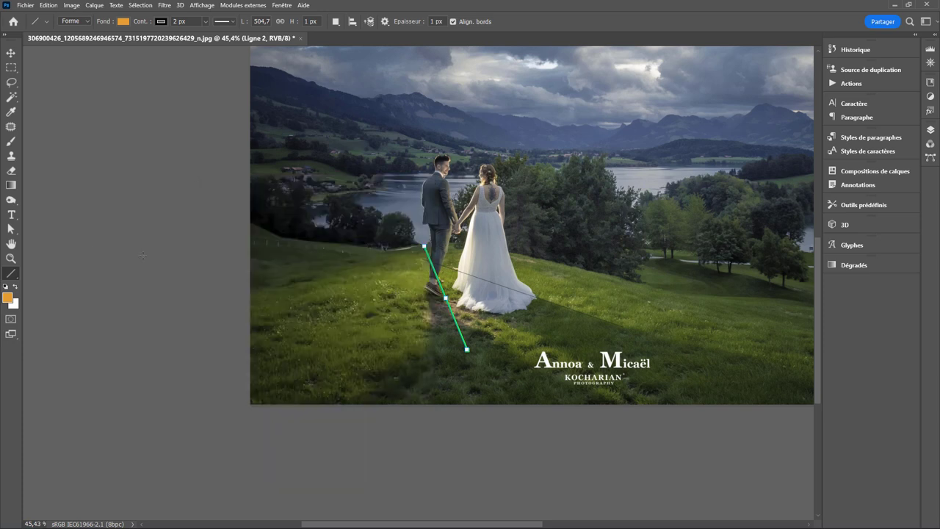
pyautogui.click(936, 36)
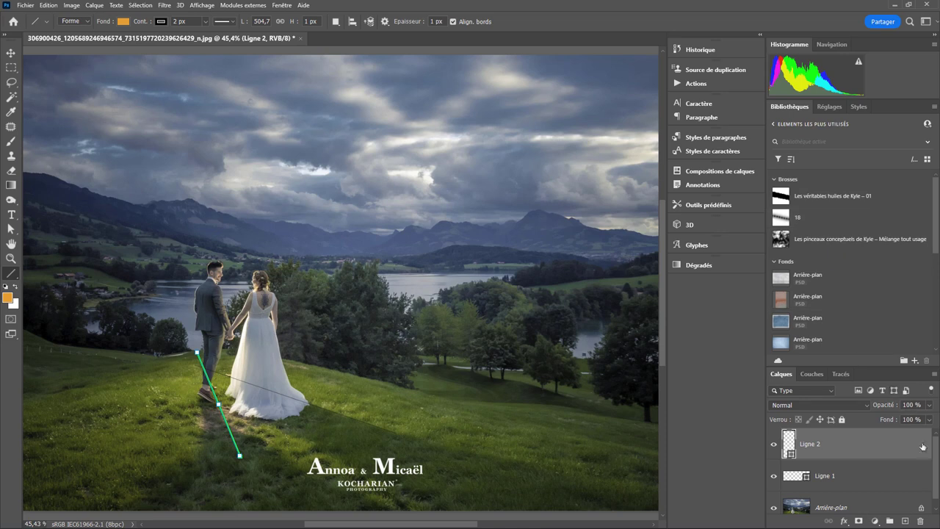
pyautogui.moveTo(939, 452); pyautogui.dragTo(937, 470)
# - Select the Arrière-plan layer and collapse the side panels to give the photo more room
pyautogui.click(887, 505)
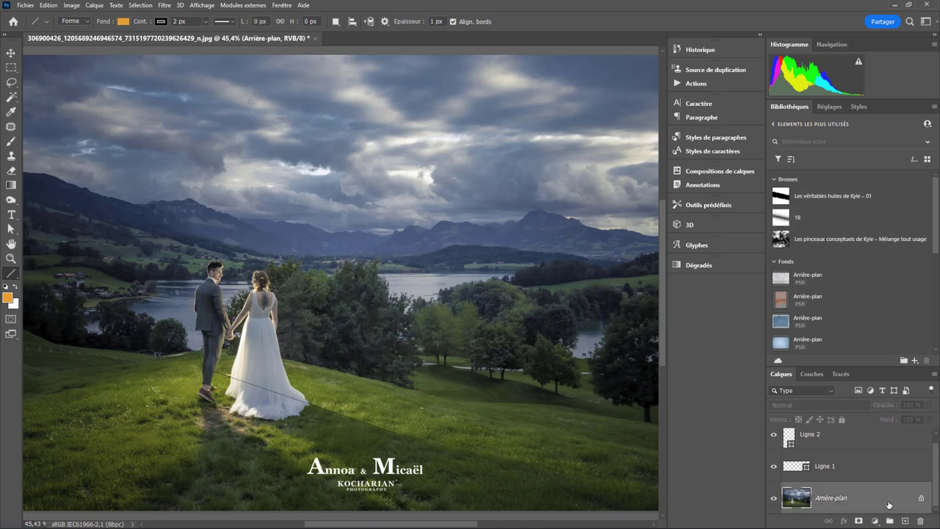
pyautogui.click(936, 41)
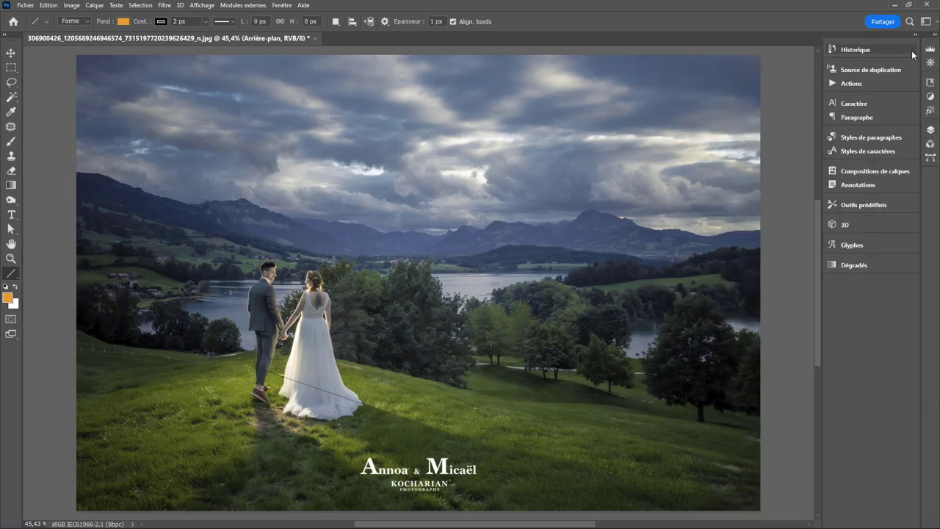
pyautogui.scroll(3, 258, 396)
pyautogui.scroll(3, 258, 396)
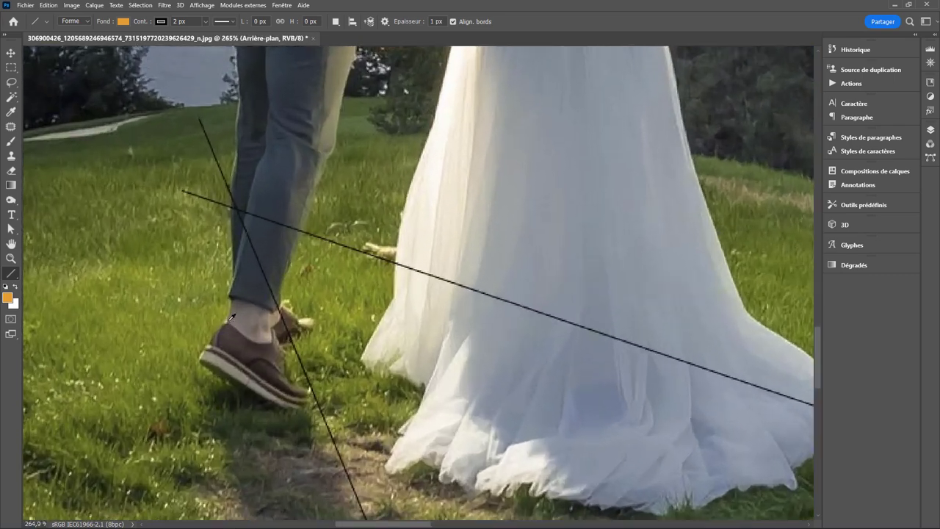
pyautogui.scroll(2, 250, 308)
# - Zoom and pan to inspect where the guide lines cross the groom's leg
pyautogui.moveTo(262, 232); pyautogui.dragTo(363, 321)
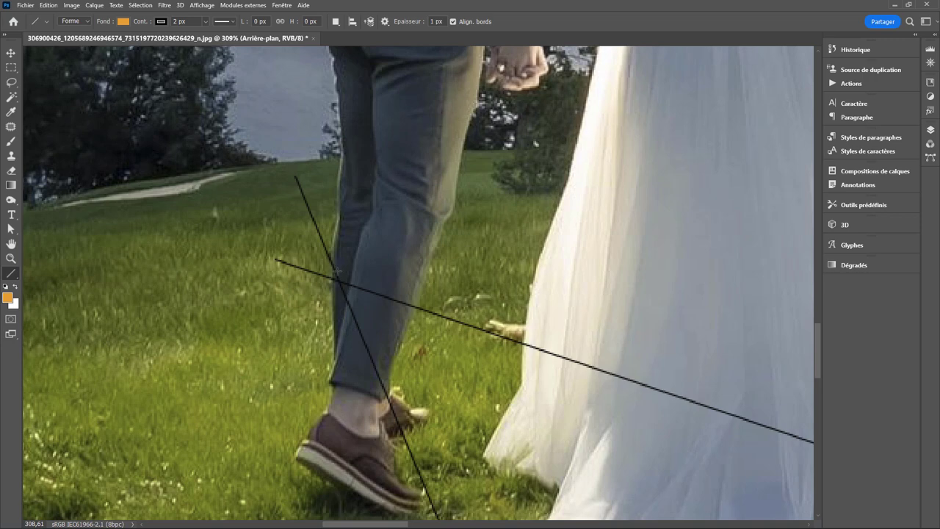
pyautogui.scroll(-3, 350, 308)
pyautogui.scroll(-3, 350, 308)
pyautogui.scroll(2, 356, 314)
pyautogui.scroll(3, 360, 319)
pyautogui.scroll(2, 359, 319)
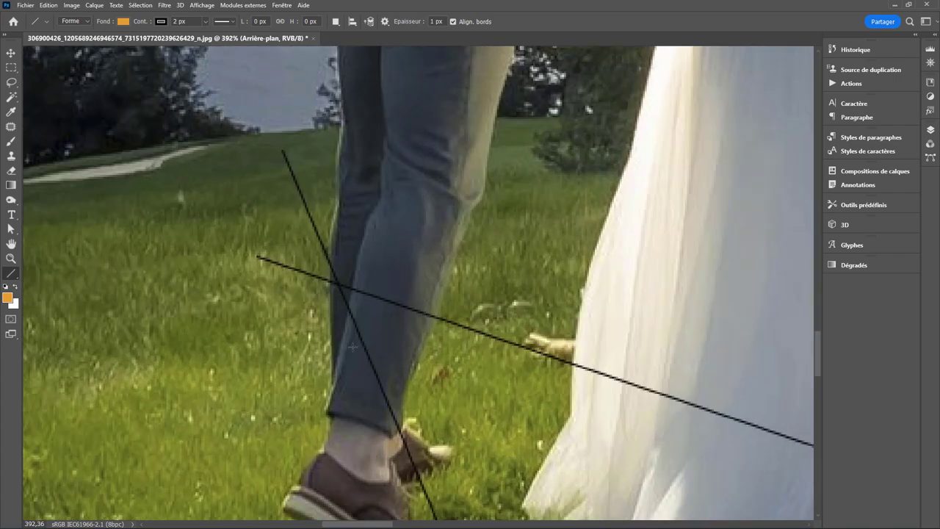
pyautogui.scroll(-3, 353, 346)
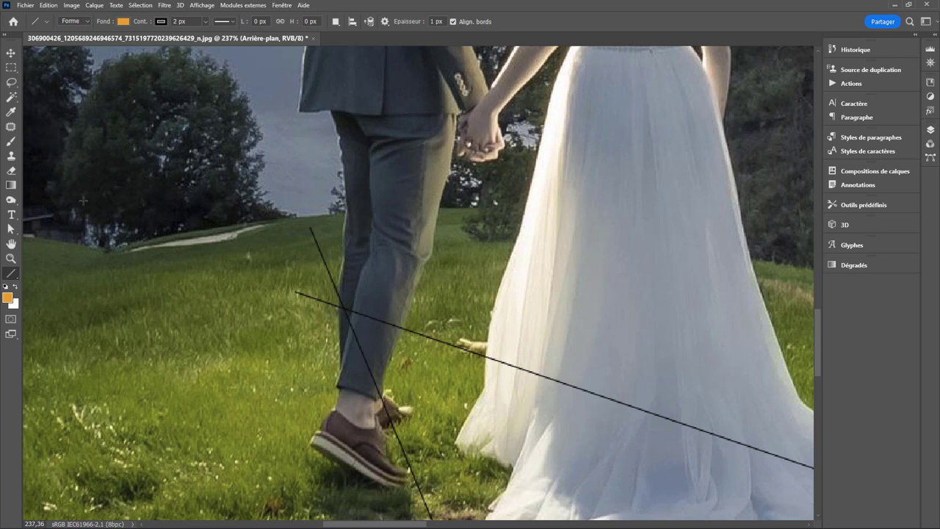
# - With the orange brush, loop the groom's leg and paint a stroke up his back
pyautogui.click(8, 143)
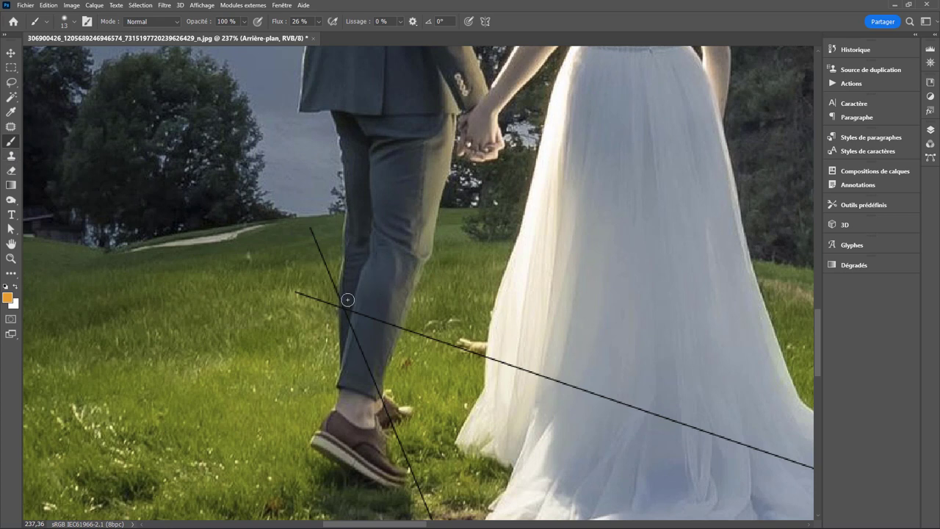
pyautogui.scroll(-3, 344, 307)
pyautogui.scroll(-3, 345, 310)
pyautogui.moveTo(356, 295); pyautogui.dragTo(353, 288)
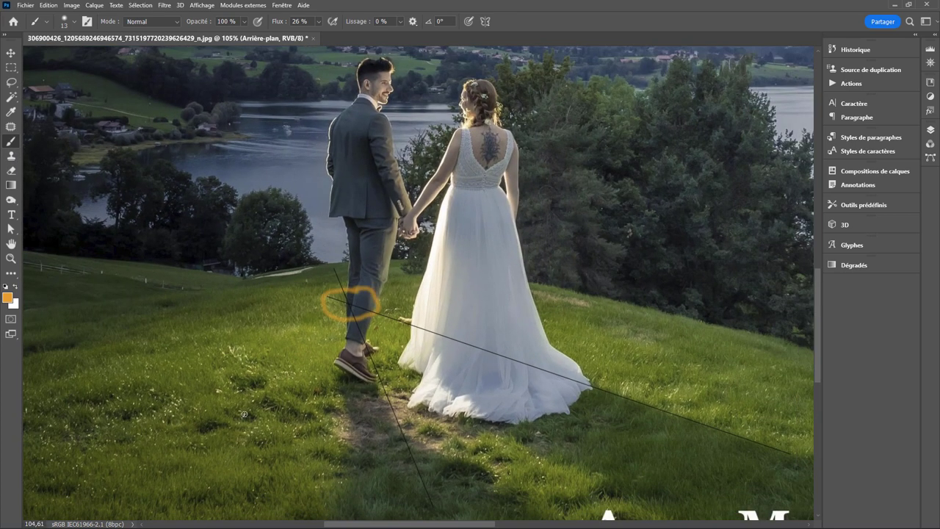
pyautogui.scroll(5, 370, 414)
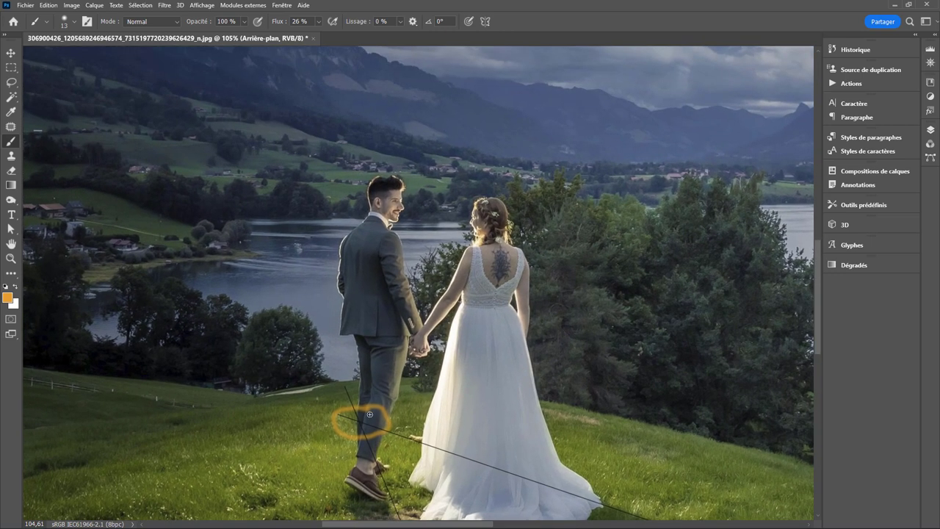
pyautogui.moveTo(360, 417); pyautogui.dragTo(348, 242)
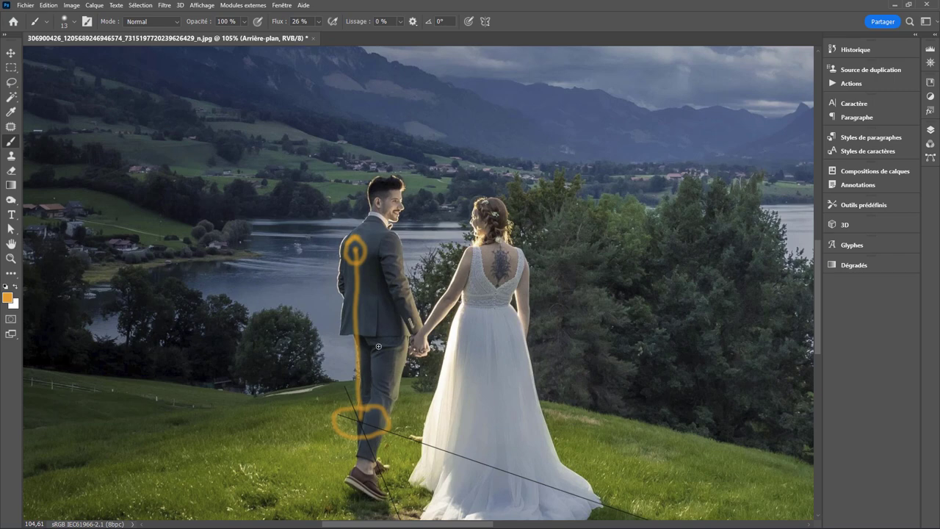
# - Circle the groom's lit shoulder and collar in orange
pyautogui.scroll(5, 400, 242)
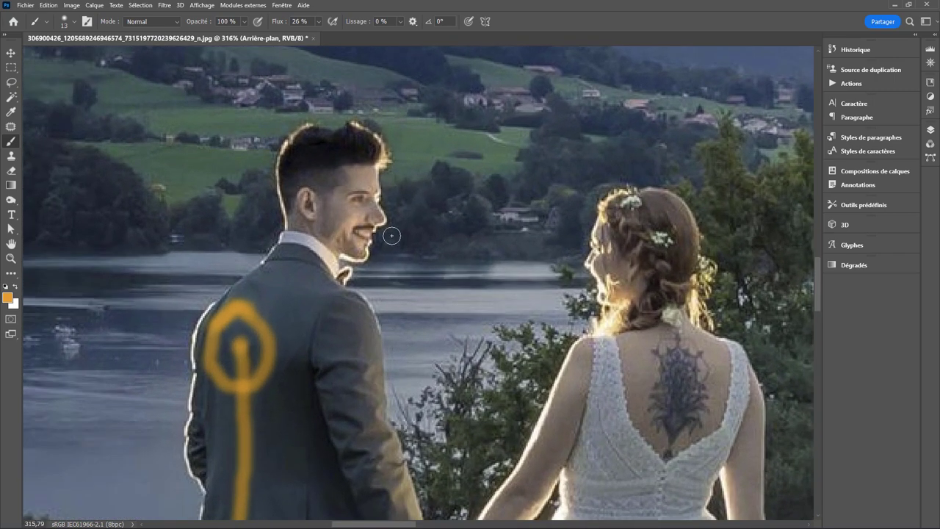
pyautogui.moveTo(393, 261); pyautogui.dragTo(405, 376)
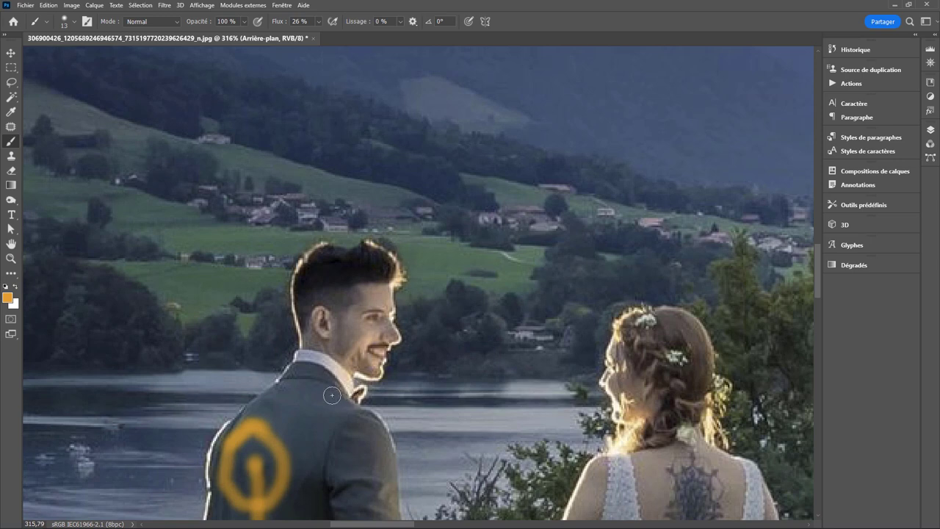
pyautogui.moveTo(321, 379); pyautogui.dragTo(393, 230)
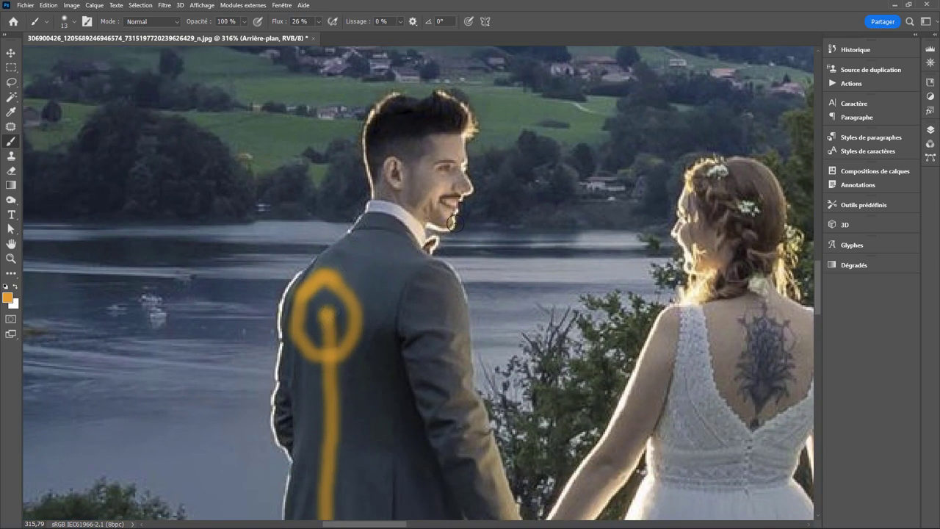
pyautogui.moveTo(452, 235)
pyautogui.mouseDown()
pyautogui.moveTo(402, 370)
pyautogui.moveTo(438, 199)
pyautogui.mouseUp()
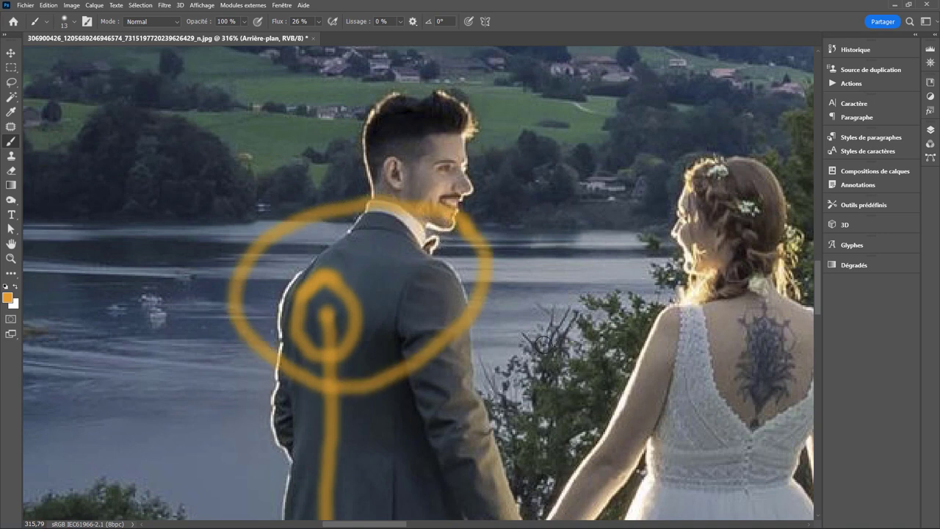
# - Circle the groom's head in orange
pyautogui.scroll(-4, 542, 340)
pyautogui.scroll(-3, 541, 340)
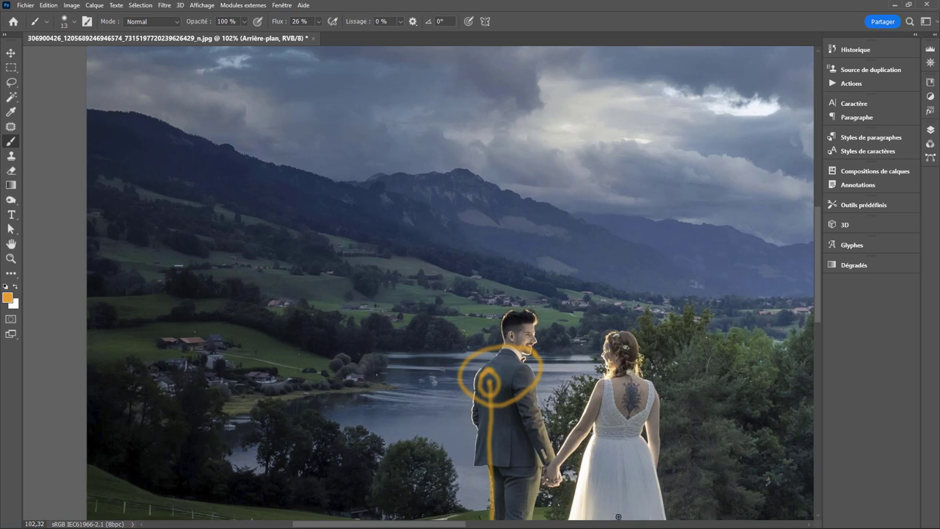
pyautogui.scroll(-5, 584, 397)
pyautogui.hscroll(3, 509, 379)
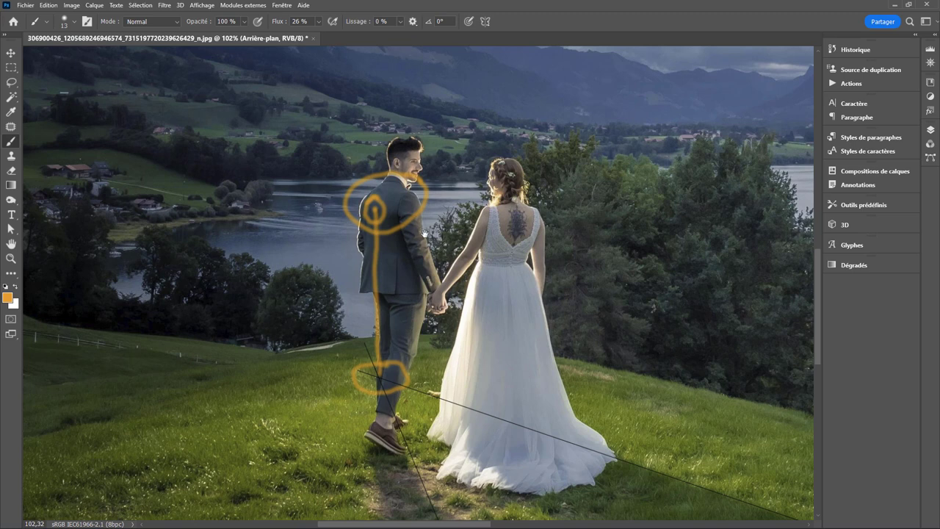
pyautogui.moveTo(425, 233); pyautogui.dragTo(424, 334)
pyautogui.moveTo(421, 230)
pyautogui.mouseDown()
pyautogui.moveTo(398, 224)
pyautogui.moveTo(399, 301)
pyautogui.moveTo(448, 271)
pyautogui.moveTo(426, 228)
pyautogui.mouseUp()
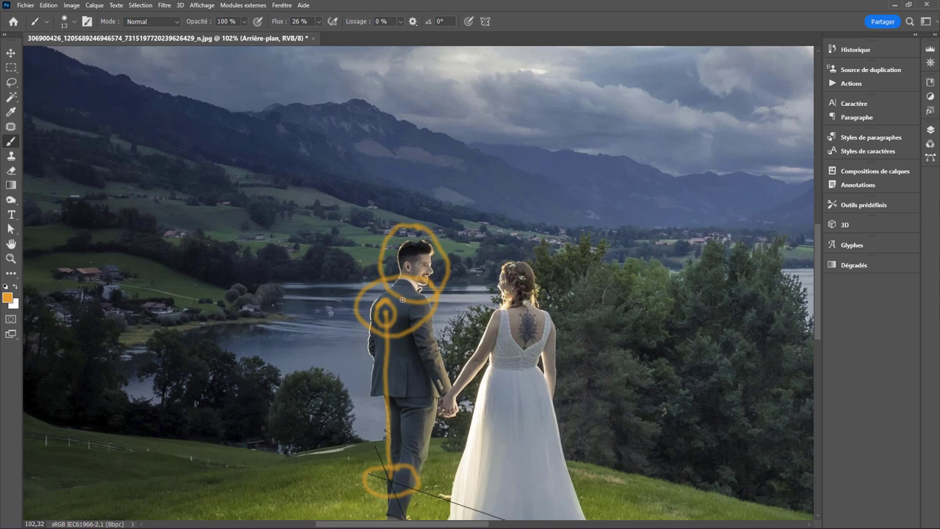
pyautogui.scroll(5, 408, 275)
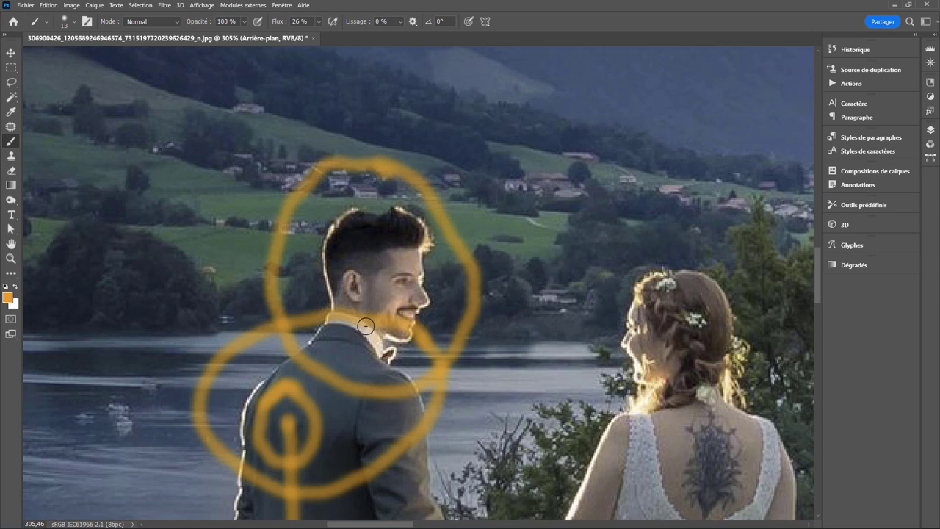
pyautogui.scroll(2, 622, 376)
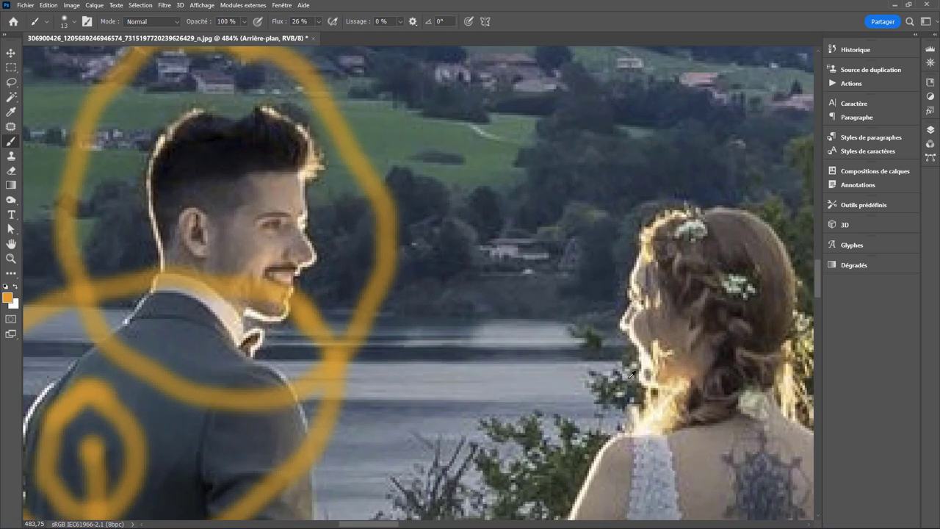
pyautogui.scroll(1, 630, 375)
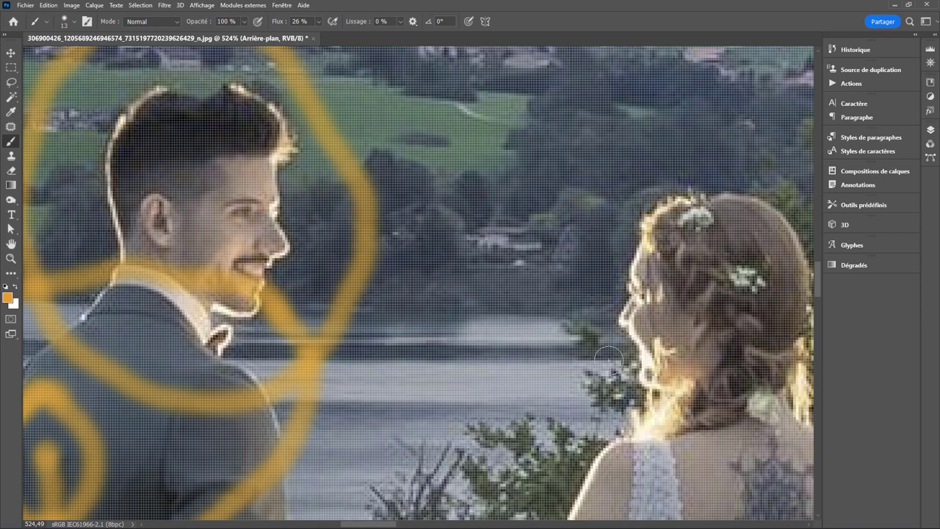
pyautogui.scroll(-5, 608, 360)
pyautogui.scroll(-3, 595, 364)
pyautogui.moveTo(532, 367)
pyautogui.mouseDown()
pyautogui.moveTo(552, 368)
pyautogui.moveTo(445, 195)
pyautogui.mouseUp()
pyautogui.scroll(-1, 436, 344)
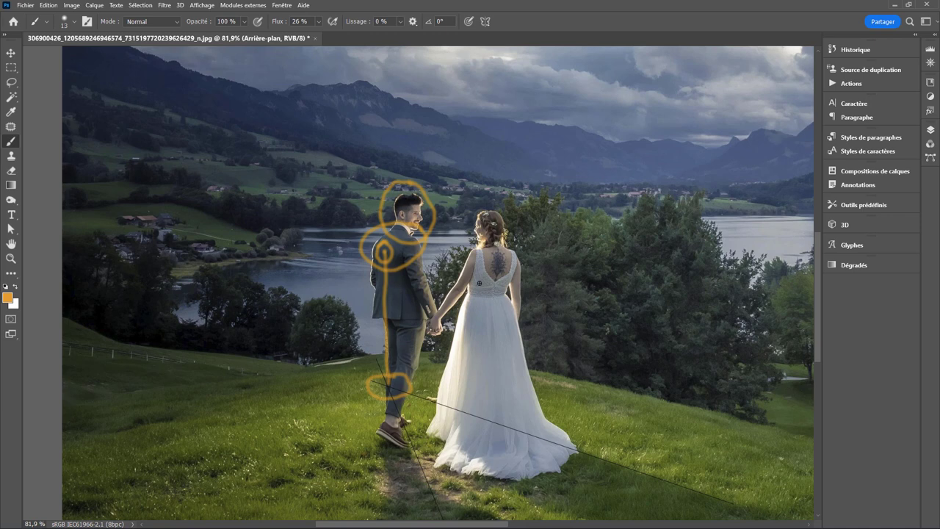
pyautogui.scroll(3, 447, 250)
pyautogui.scroll(2, 445, 251)
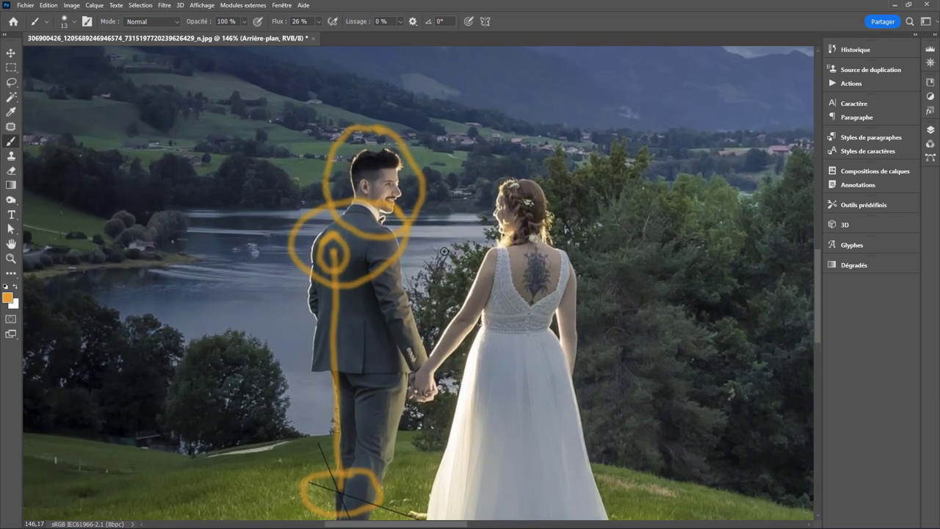
pyautogui.scroll(2, 387, 191)
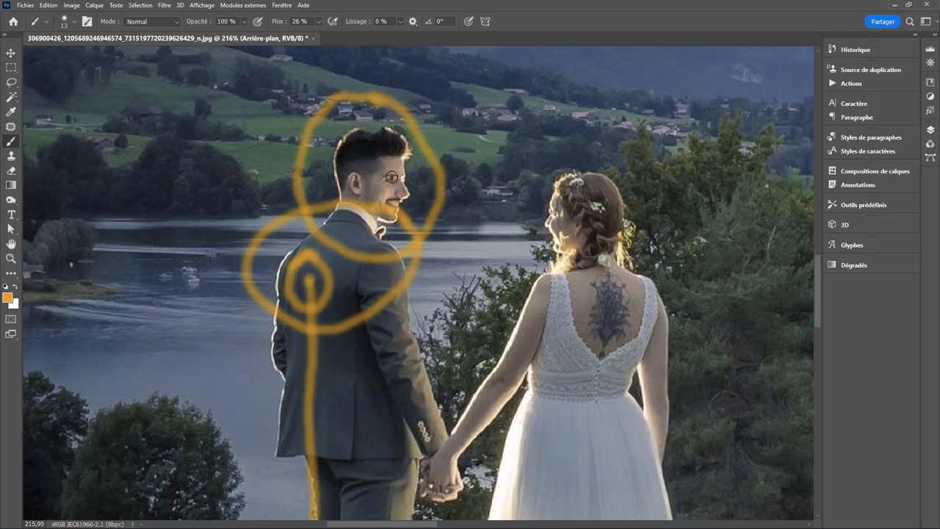
pyautogui.scroll(-4, 389, 233)
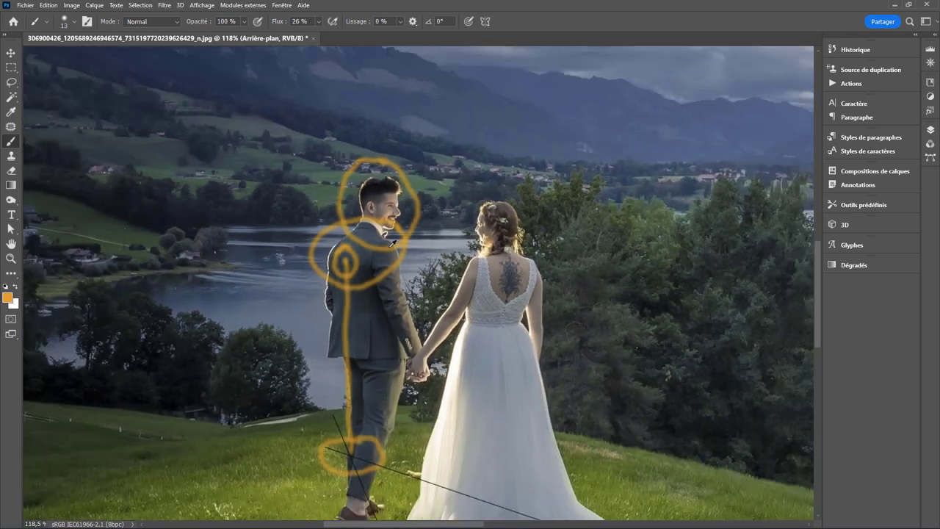
pyautogui.scroll(-2, 382, 286)
pyautogui.scroll(-2, 376, 343)
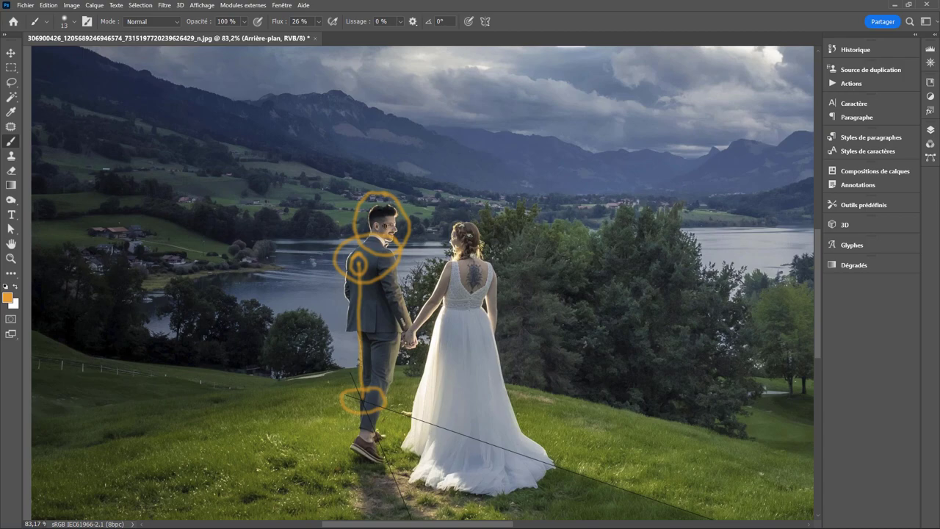
pyautogui.scroll(1, 389, 173)
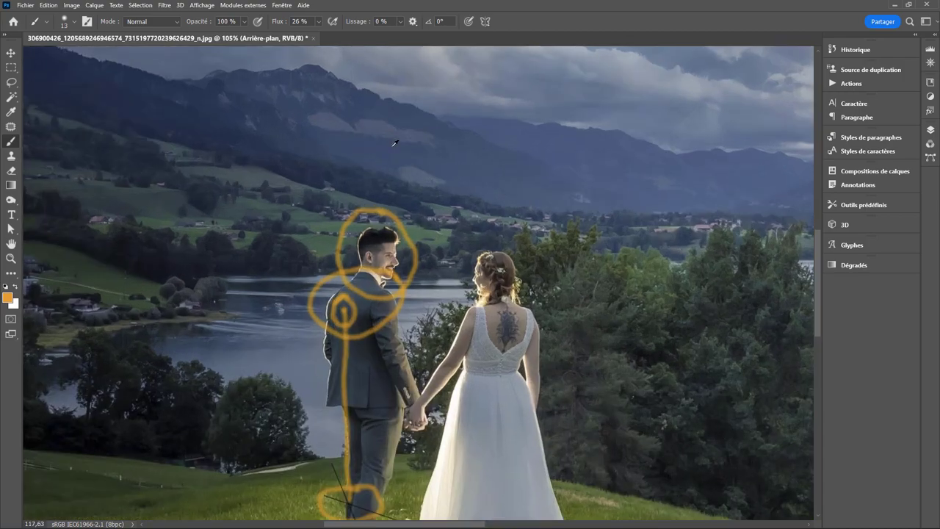
pyautogui.scroll(4, 386, 191)
pyautogui.scroll(4, 378, 213)
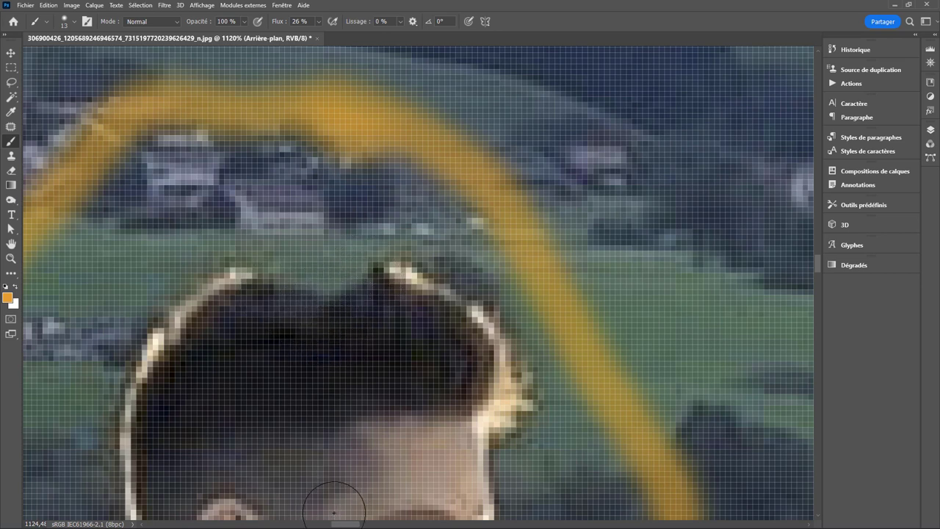
pyautogui.scroll(-1, 334, 500)
pyautogui.scroll(-5, 334, 496)
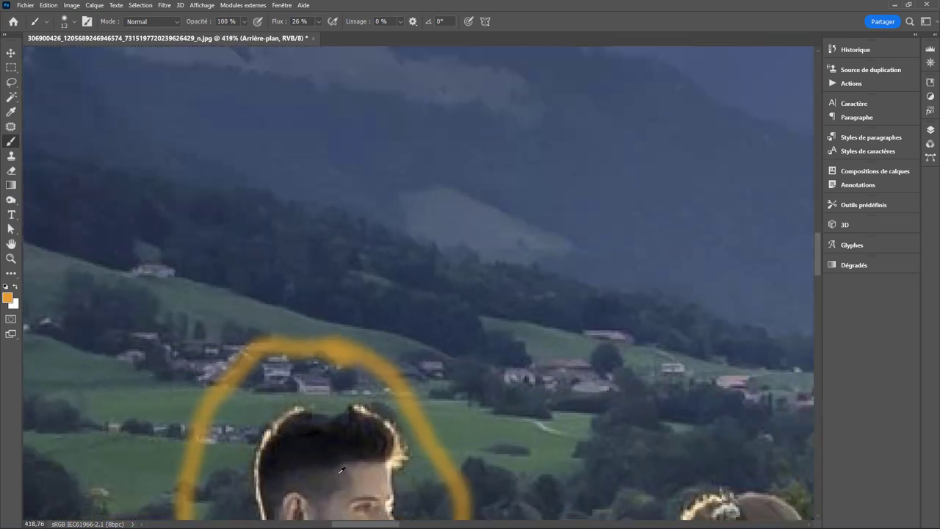
pyautogui.moveTo(357, 430); pyautogui.dragTo(353, 252)
pyautogui.scroll(-1, 352, 252)
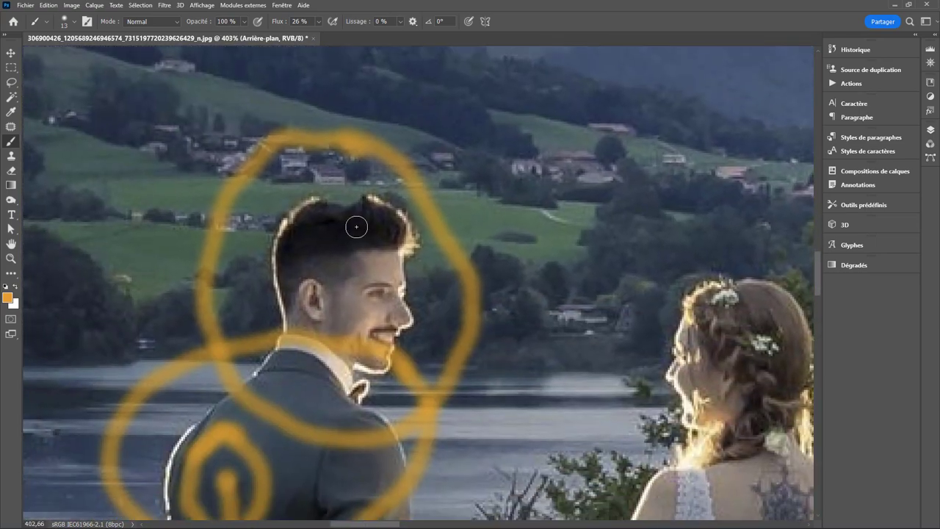
pyautogui.scroll(8, 357, 225)
pyautogui.scroll(-9, 374, 293)
pyautogui.scroll(-4, 376, 292)
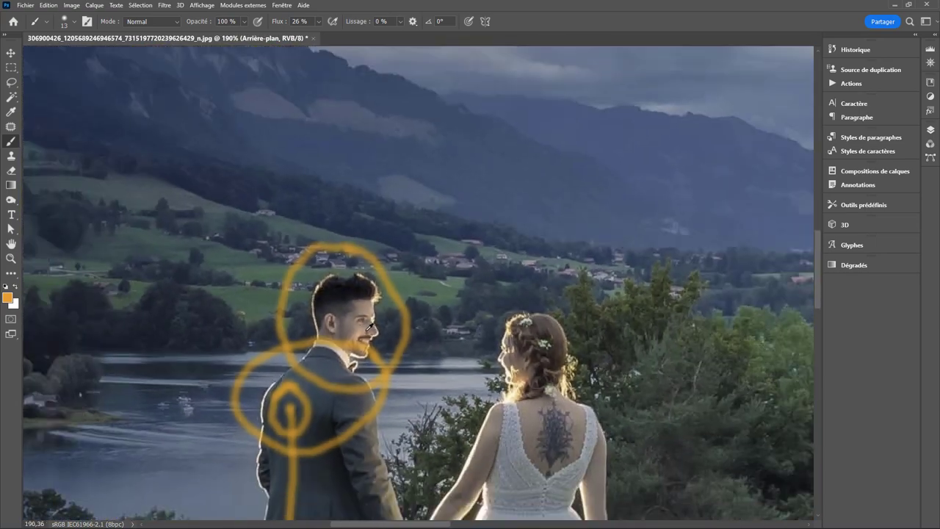
pyautogui.moveTo(367, 364); pyautogui.dragTo(373, 239)
pyautogui.scroll(-1, 373, 239)
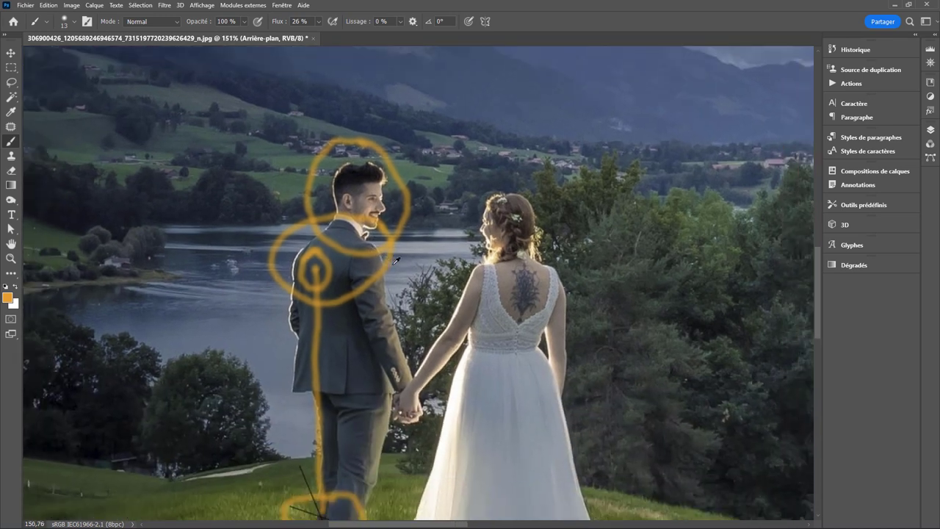
pyautogui.scroll(-2, 375, 235)
pyautogui.scroll(-2, 382, 242)
pyautogui.scroll(-1, 420, 277)
pyautogui.scroll(-1, 420, 278)
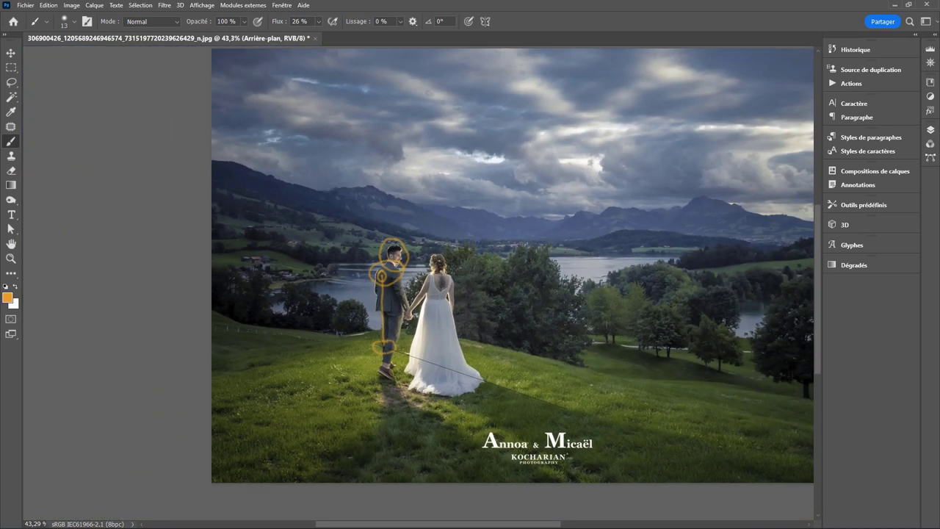
pyautogui.moveTo(526, 255)
pyautogui.mouseDown()
pyautogui.moveTo(417, 292)
pyautogui.moveTo(422, 281)
pyautogui.mouseUp()
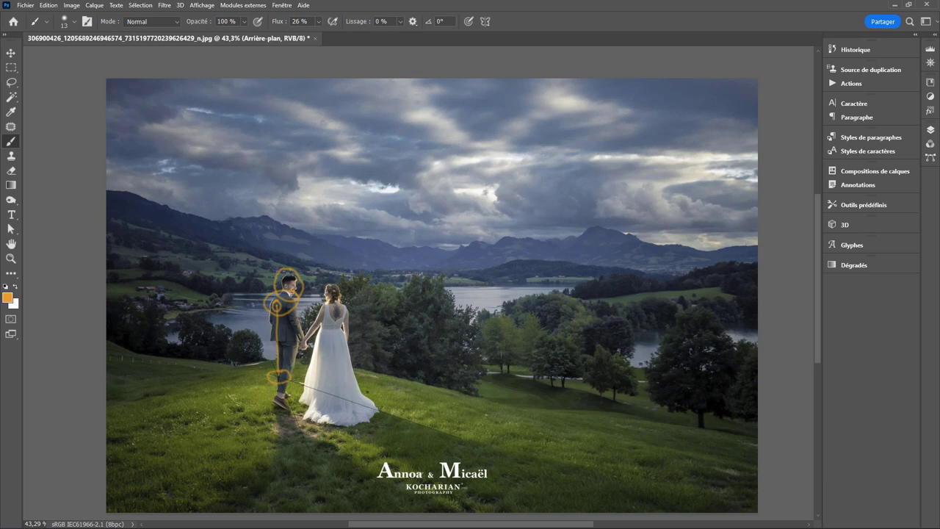
pyautogui.scroll(2, 332, 321)
pyautogui.scroll(2, 332, 321)
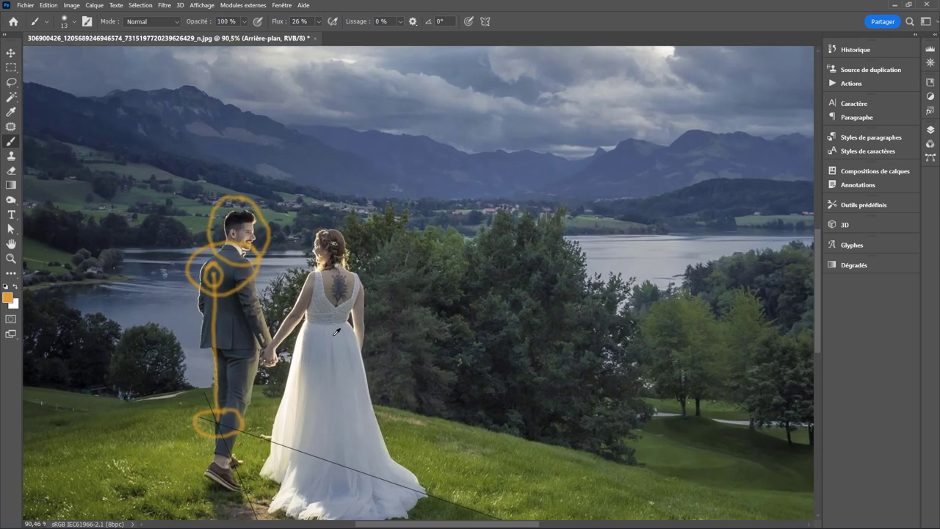
pyautogui.scroll(-3, 332, 321)
pyautogui.scroll(1, 332, 321)
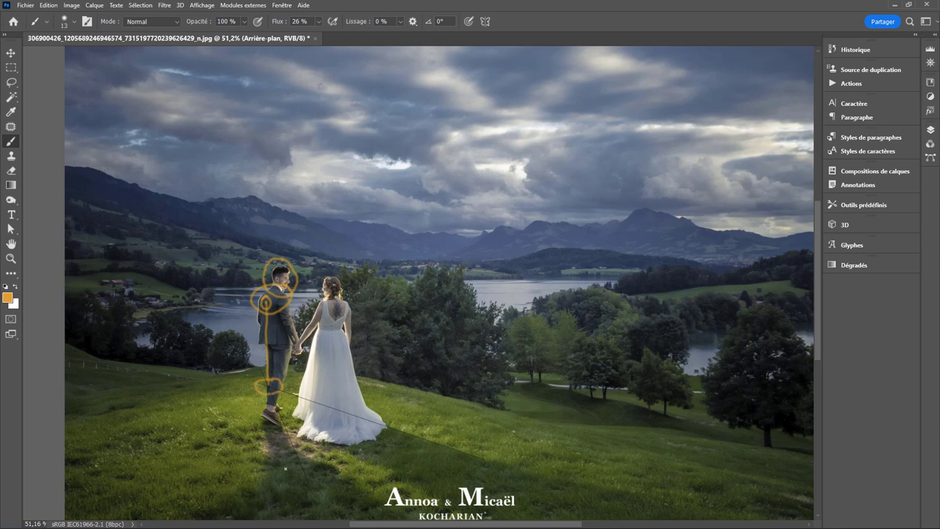
pyautogui.scroll(1, 266, 437)
pyautogui.scroll(3, 266, 437)
pyautogui.scroll(2, 266, 437)
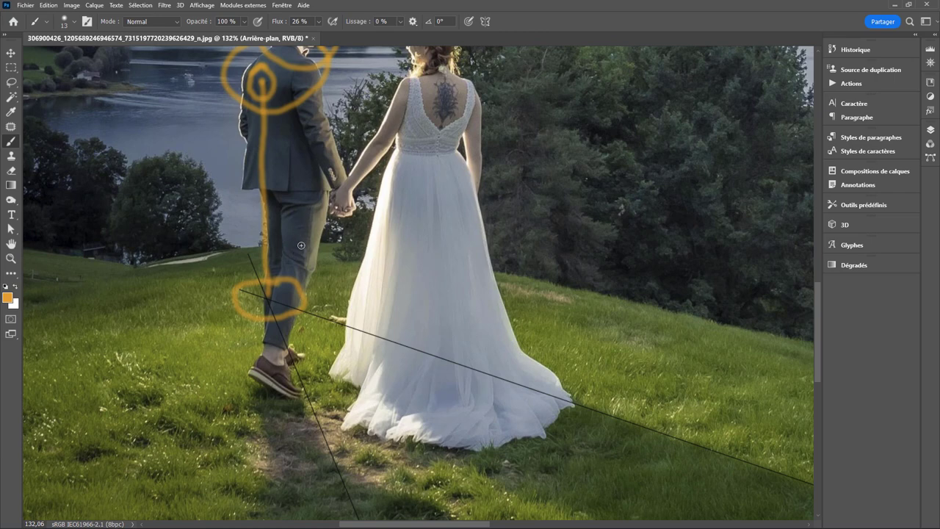
pyautogui.scroll(3, 315, 245)
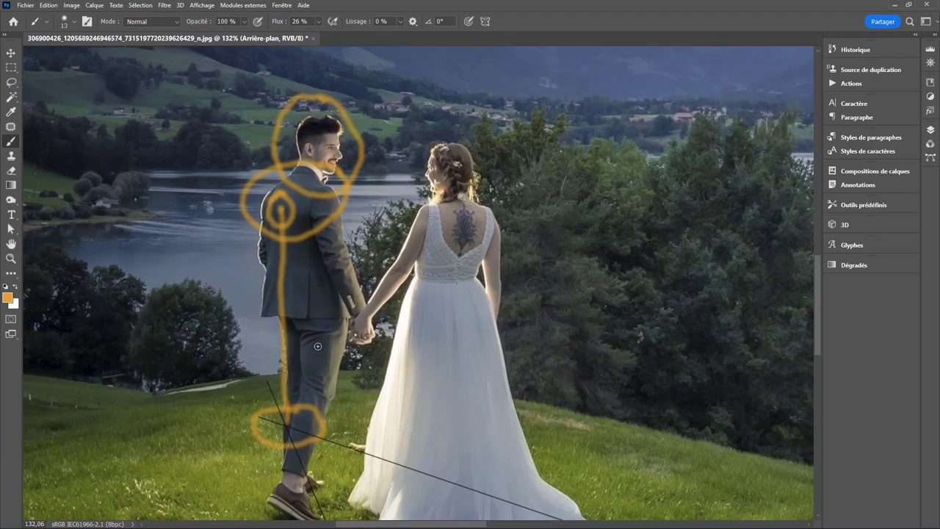
pyautogui.scroll(-2, 317, 345)
pyautogui.scroll(-2, 322, 335)
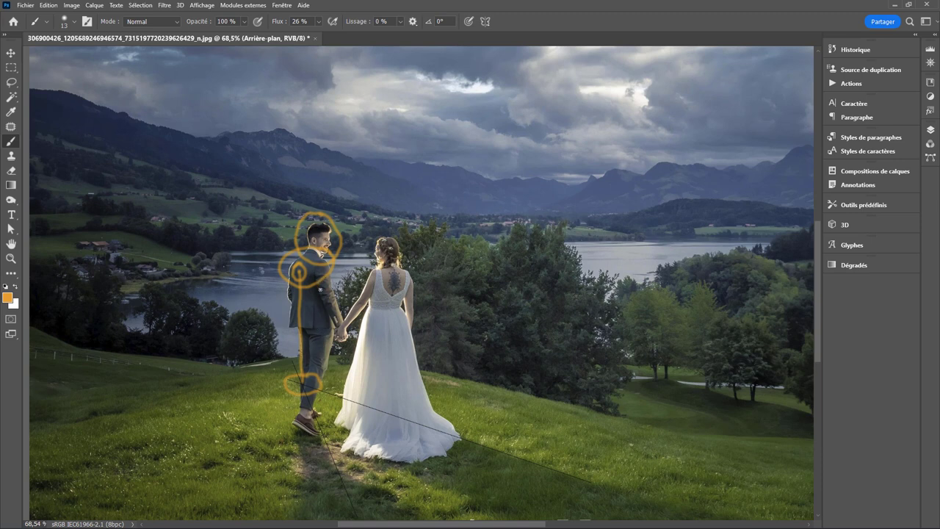
pyautogui.scroll(-3, 321, 307)
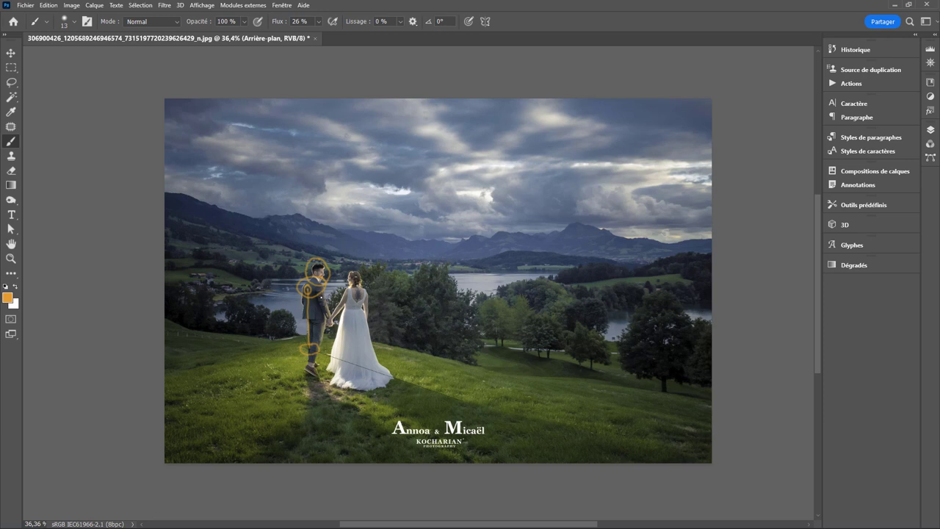
pyautogui.scroll(3, 315, 295)
pyautogui.scroll(2, 316, 296)
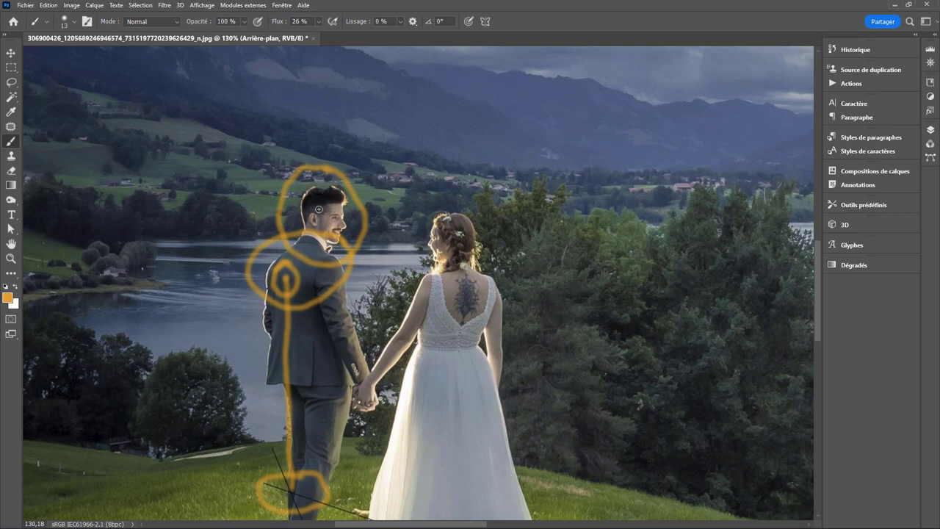
pyautogui.scroll(-3, 332, 366)
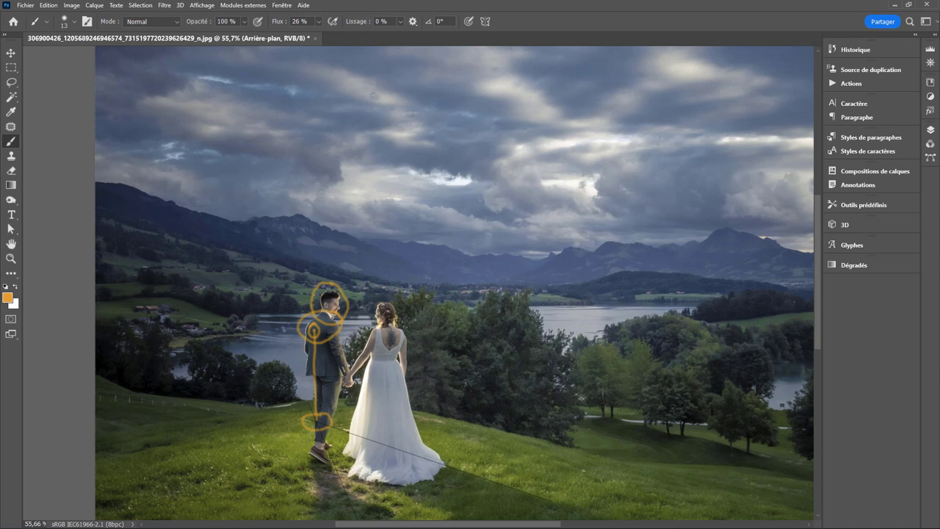
pyautogui.scroll(-2, 348, 371)
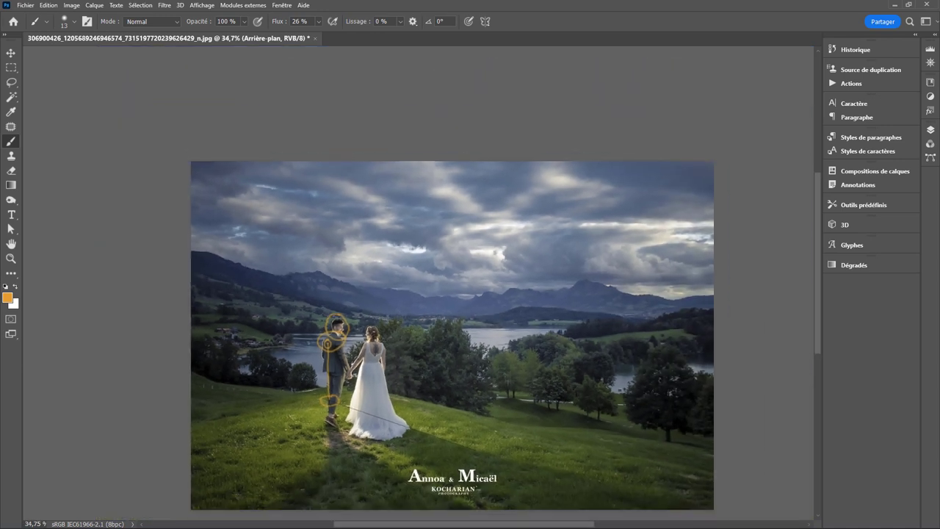